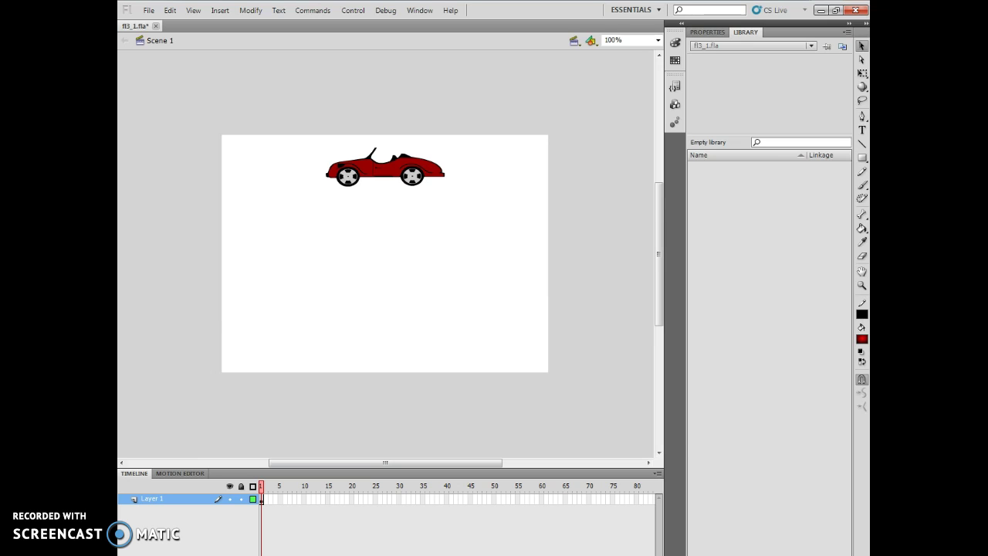
- With the Selection tool, marquee-select every part of the red convertible drawing
click(862, 47)
click(317, 194)
drag(438, 199, 452, 197)
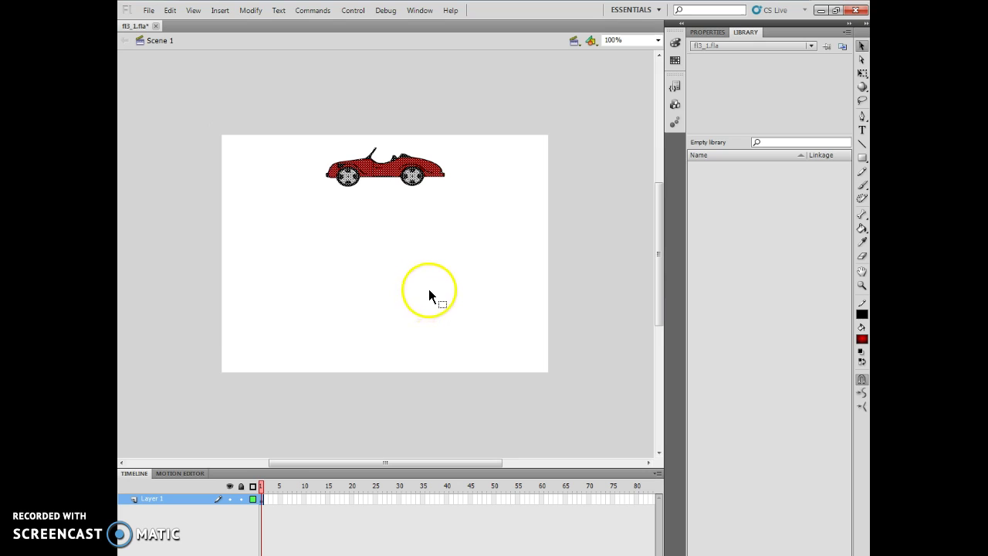
- Convert the selected car into a Graphic symbol named g_car with Modify > Convert to Symbol
click(250, 11)
click(282, 41)
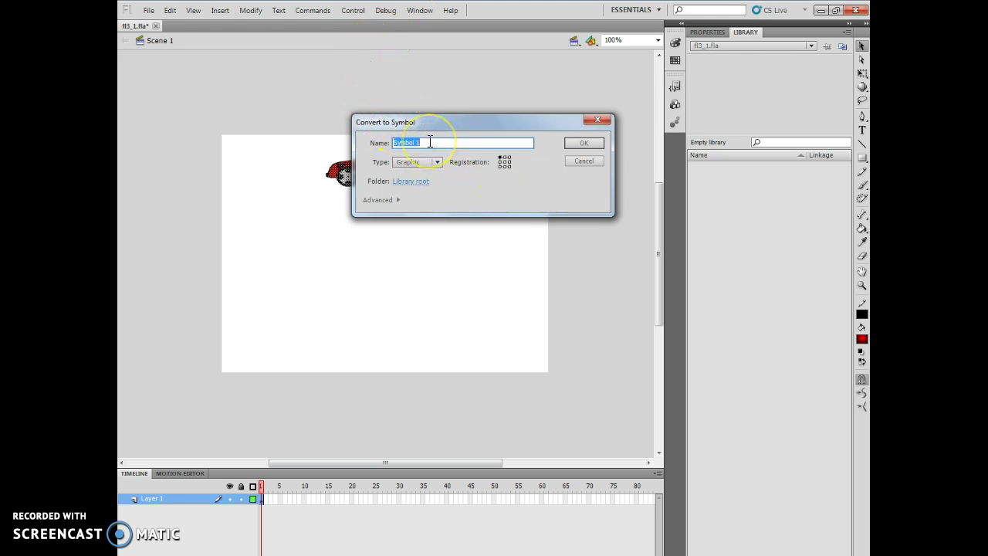
text(0)
text(_car)
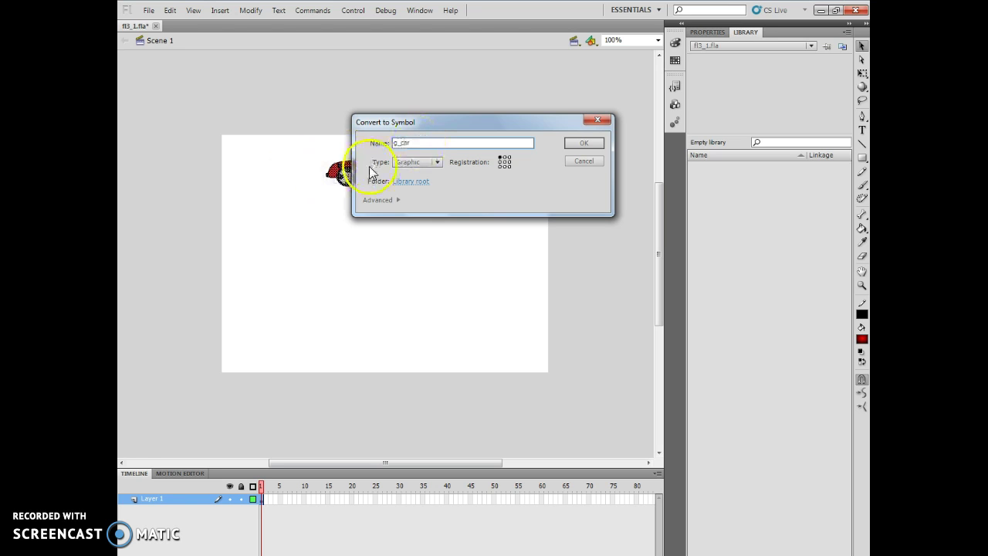
click(437, 162)
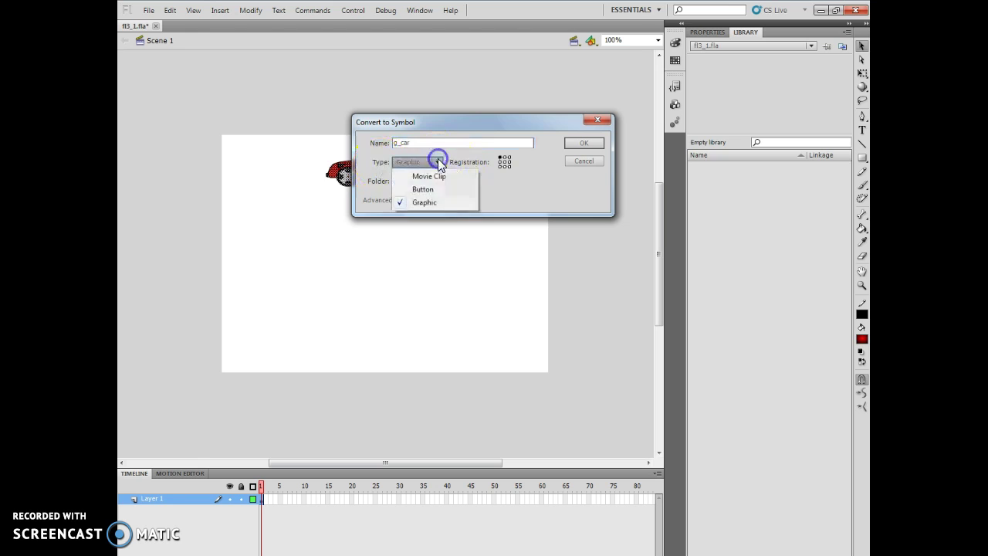
click(424, 201)
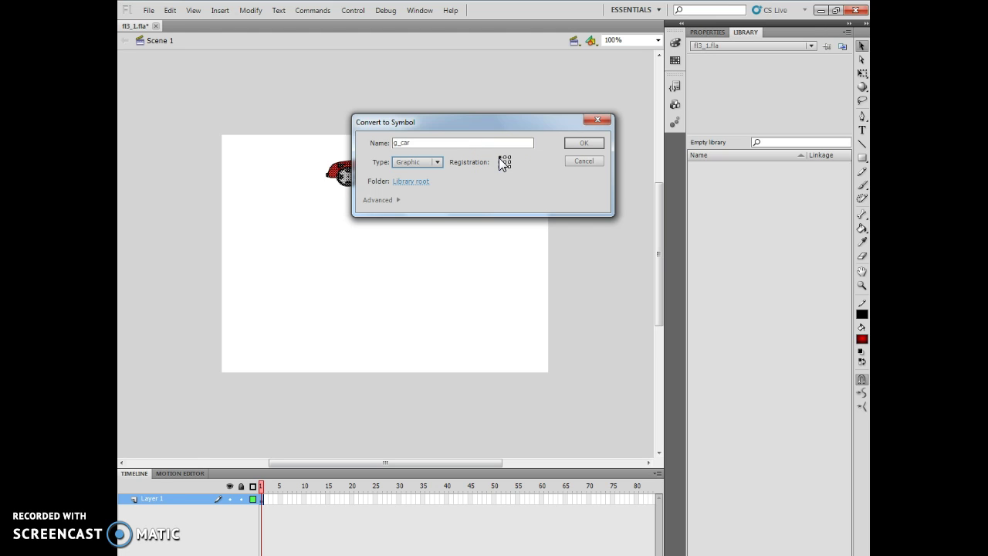
click(582, 143)
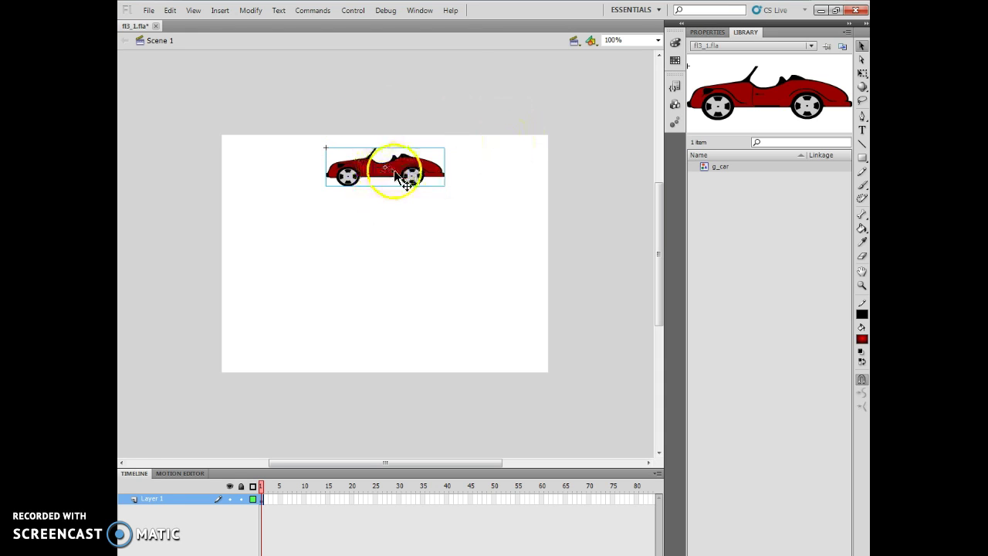
- Move the car near the top, then copy it and Paste in Center below it
mouse_move(394, 170)
mouse_down()
mouse_move(396, 221)
mouse_move(389, 167)
mouse_up()
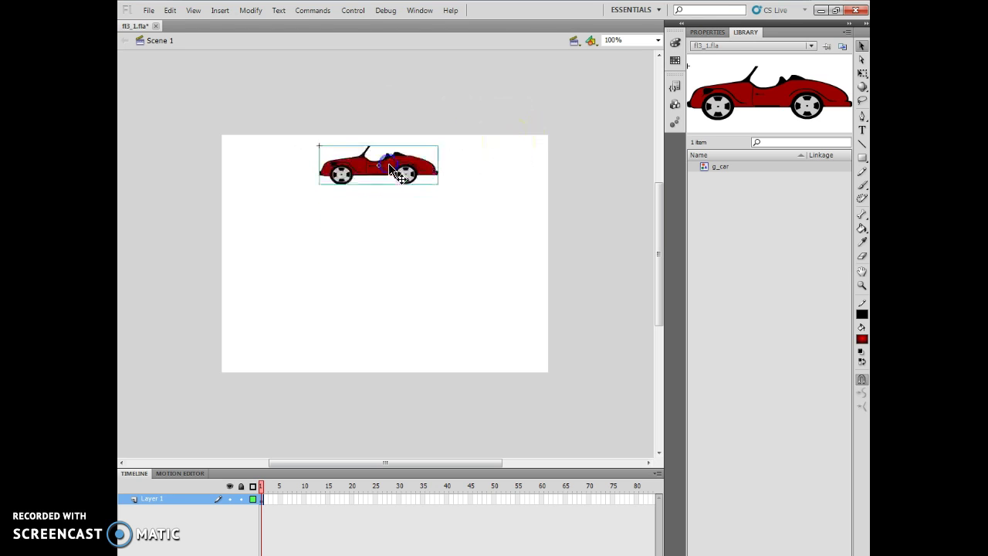
click(170, 10)
click(190, 67)
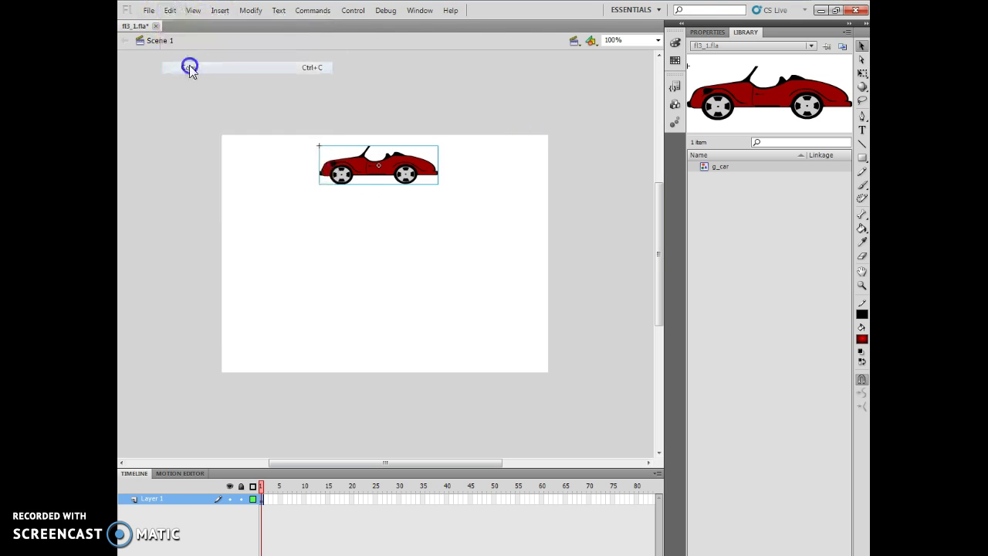
click(170, 10)
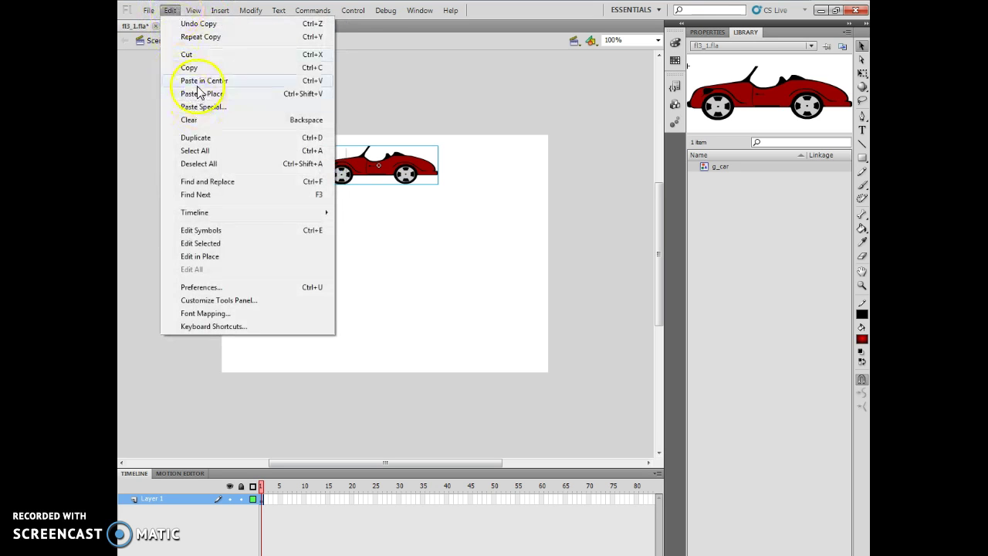
click(203, 81)
mouse_move(368, 263)
mouse_down()
mouse_move(360, 186)
mouse_move(369, 185)
mouse_move(367, 266)
mouse_up()
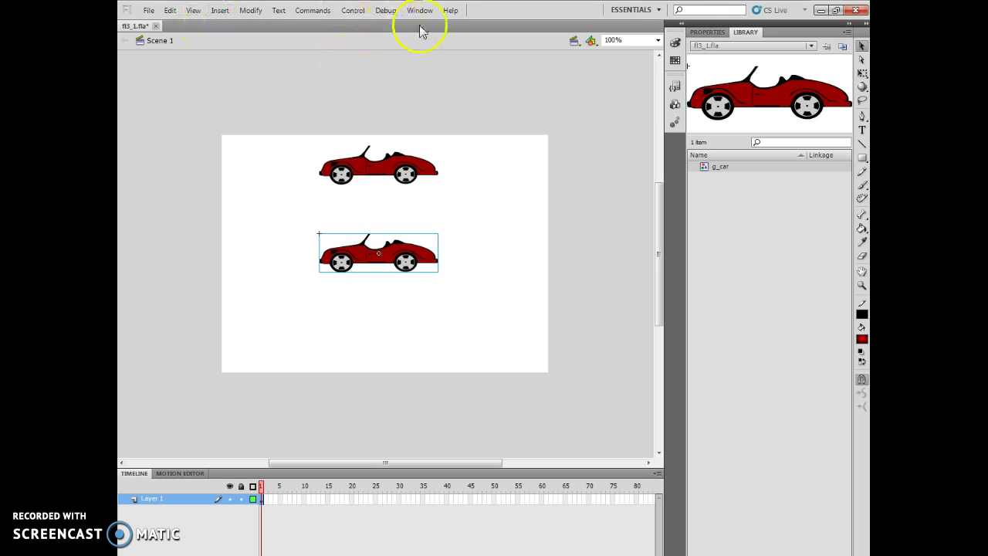
- Flip the pasted car copy horizontally
click(250, 15)
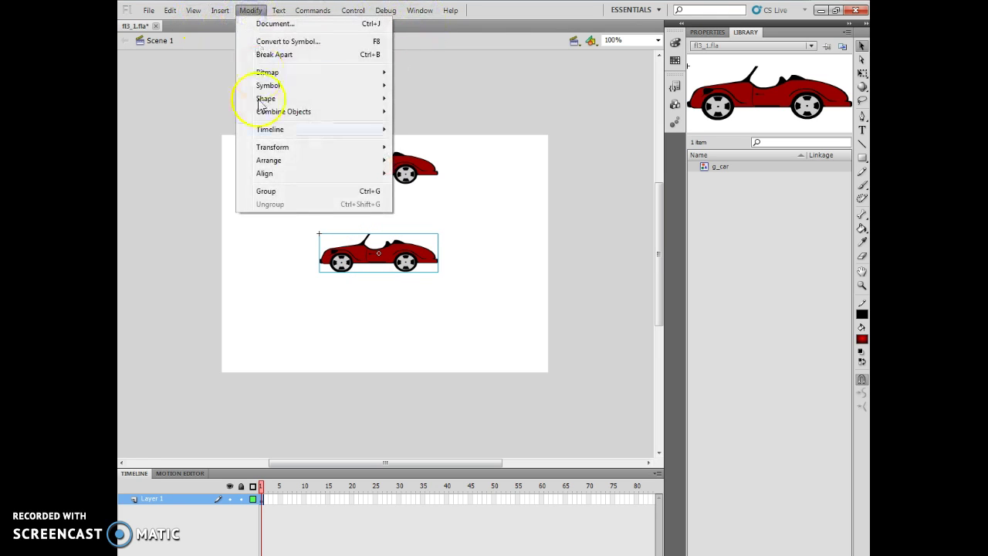
mouse_move(272, 151)
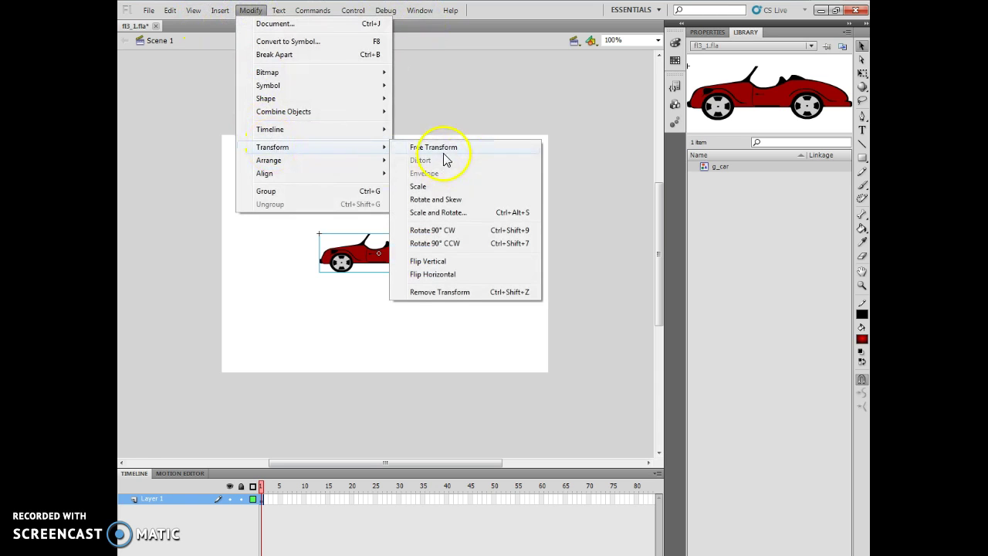
click(448, 275)
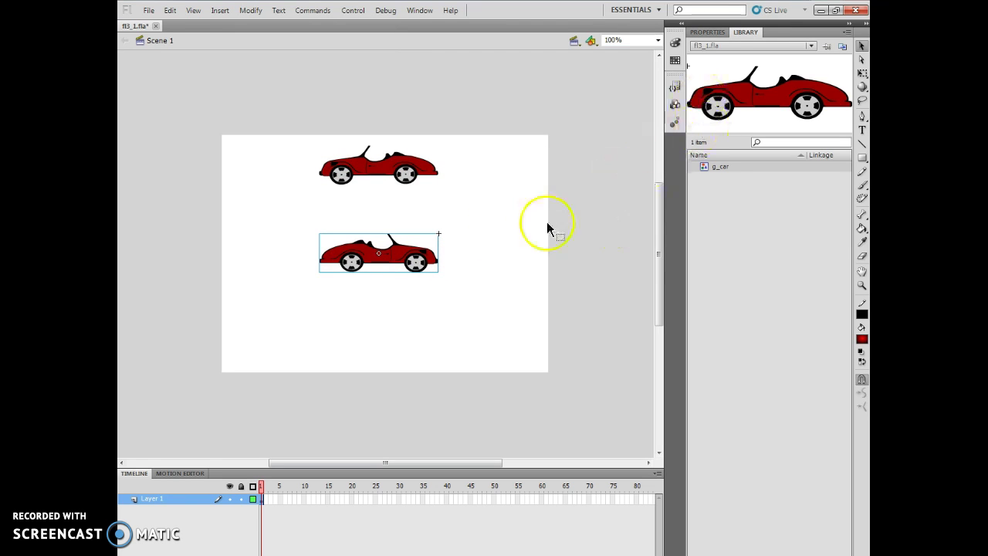
- Give the lower car instance an Alpha colour effect of about 49%
click(708, 32)
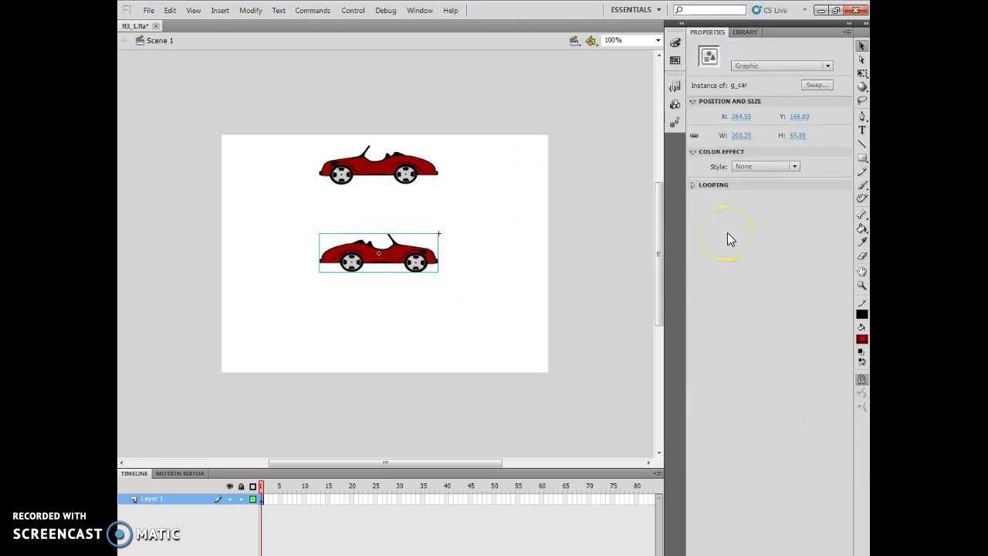
click(794, 166)
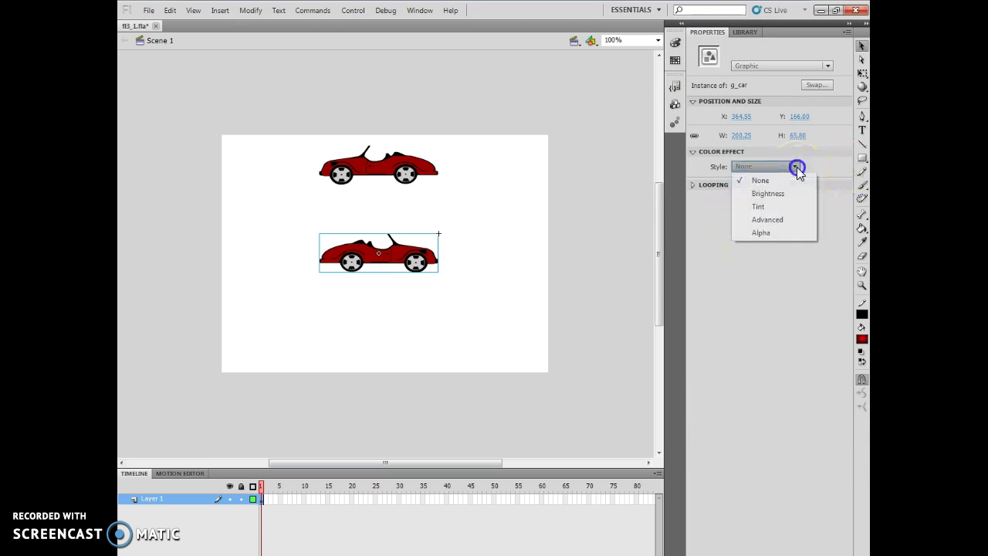
click(766, 233)
click(708, 34)
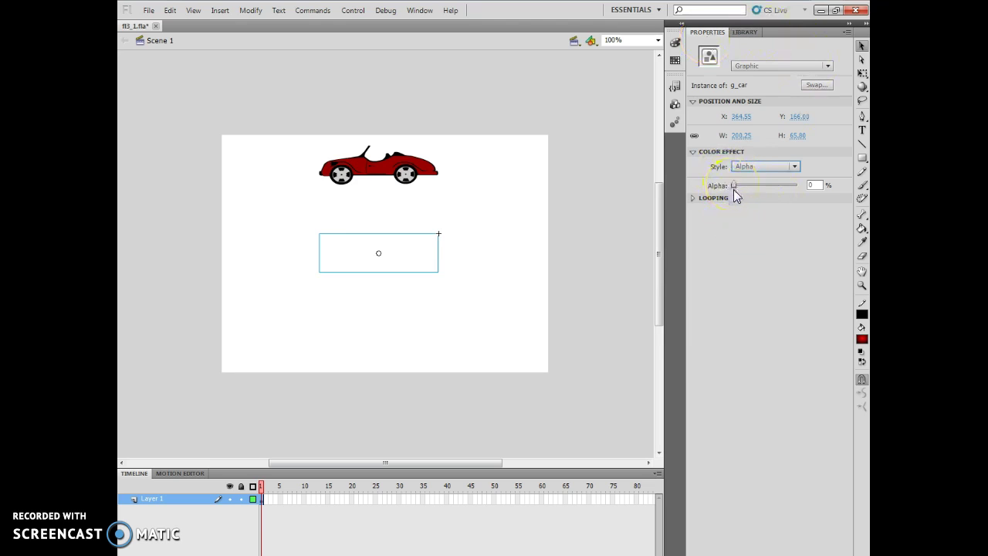
drag(733, 185, 766, 186)
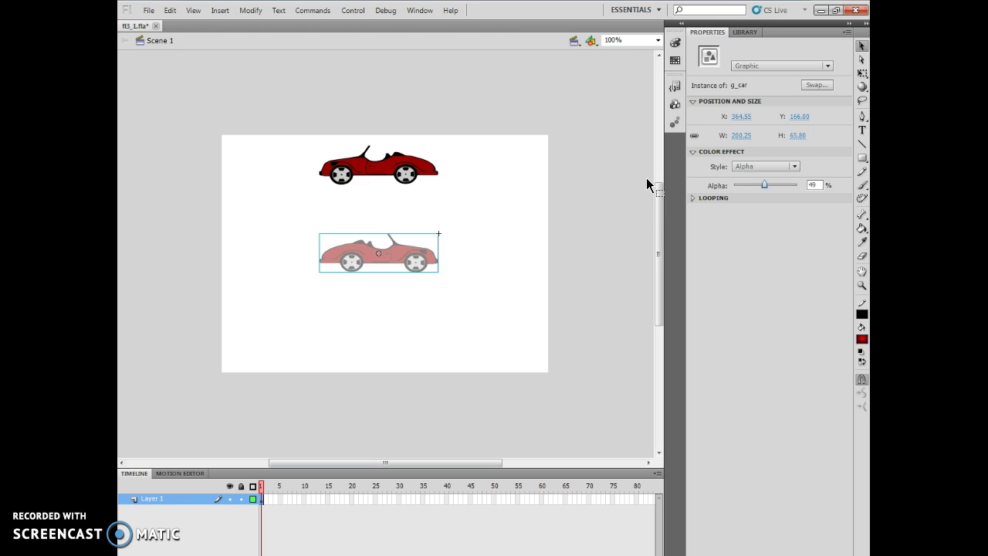
click(746, 32)
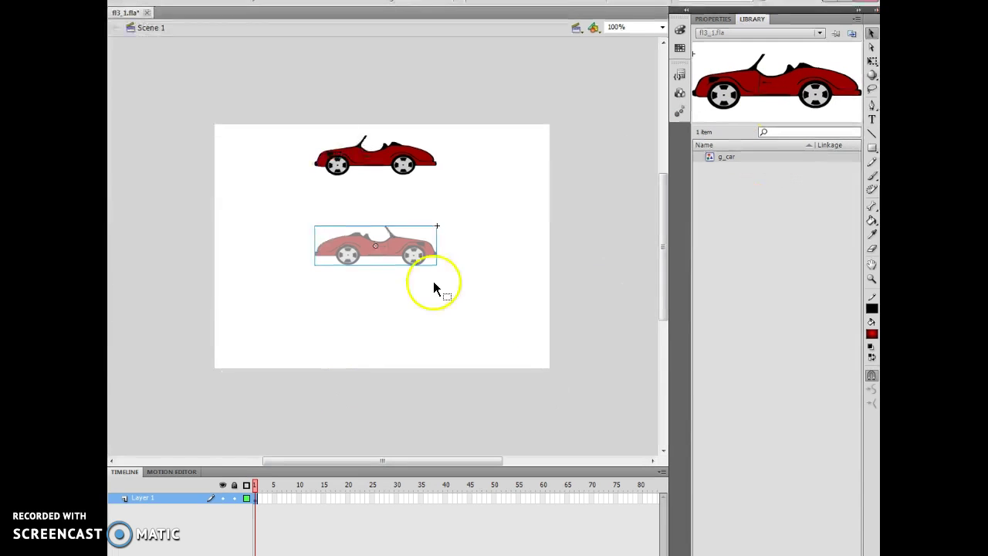
- Deselect the lower car and open g_car from the Library in symbol-editing mode
click(497, 200)
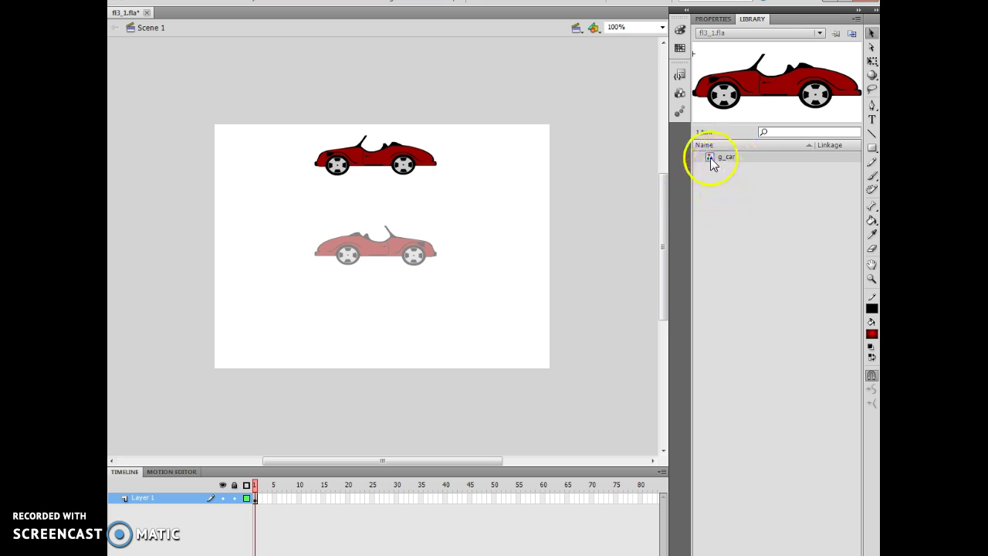
double_click(710, 157)
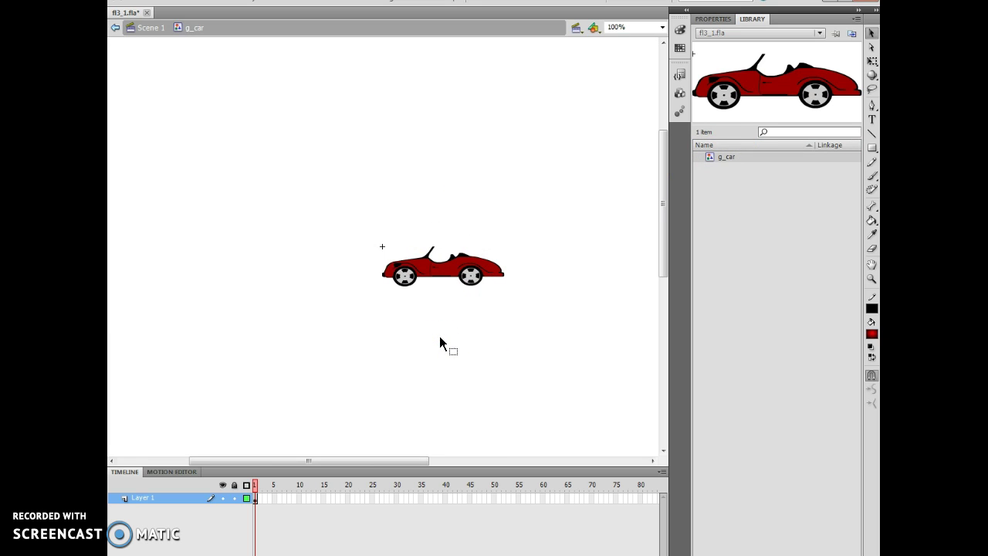
- Fill both g_car hubcaps with the blue radial gradient and return to Scene 1
click(410, 283)
click(408, 282)
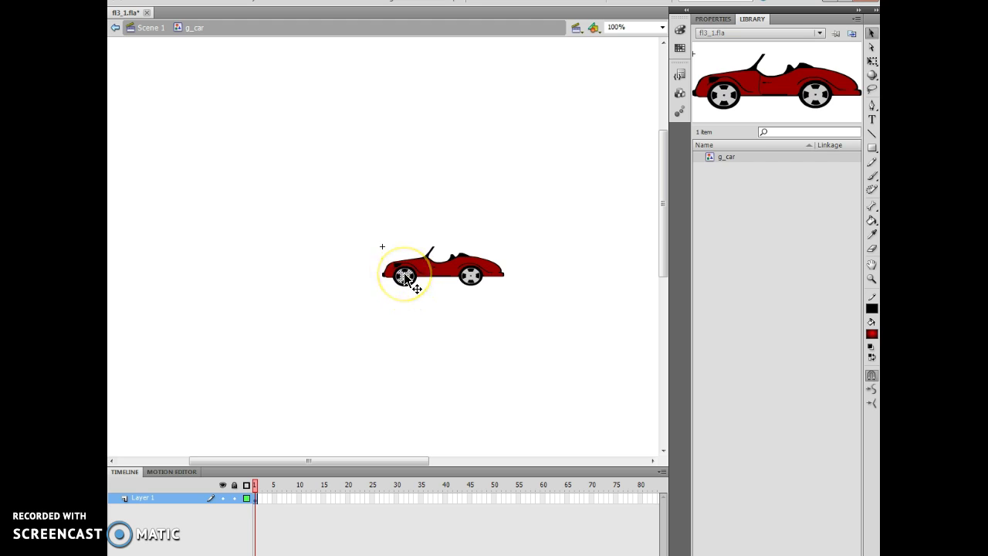
shift+click(469, 278)
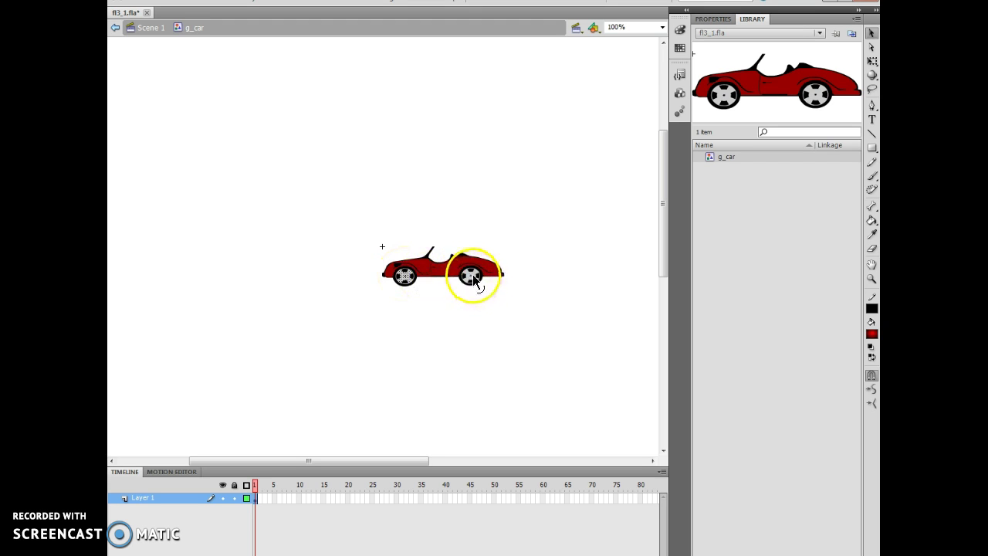
drag(519, 336, 508, 338)
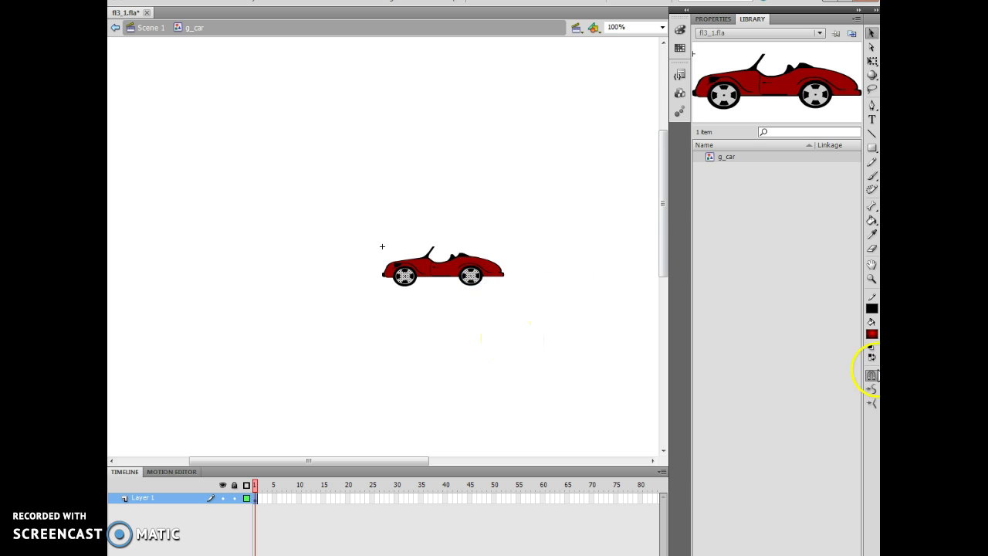
click(872, 334)
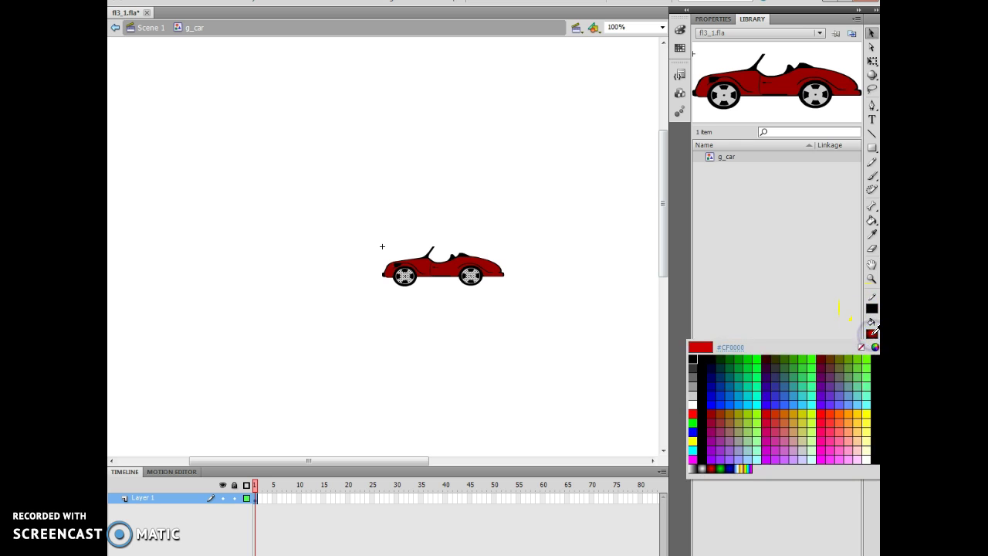
click(732, 468)
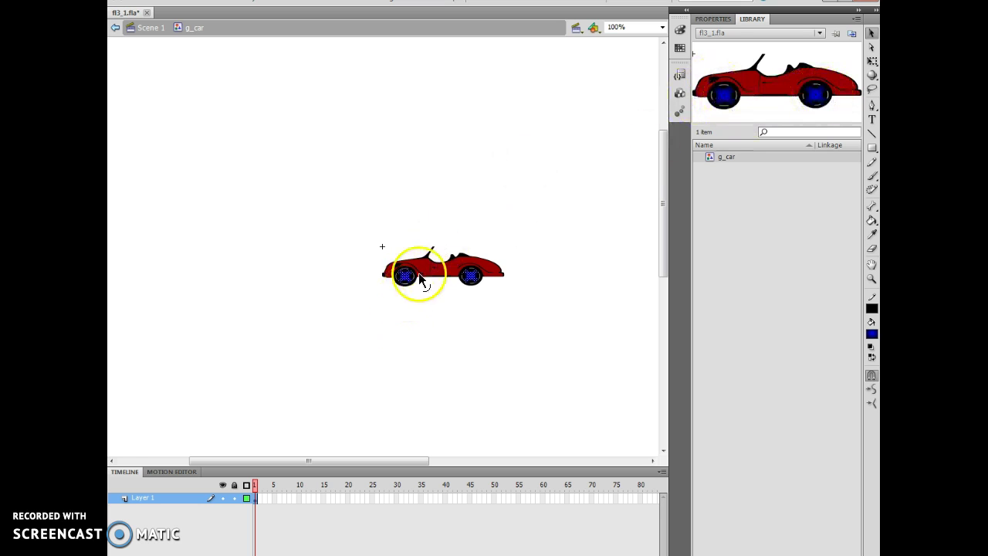
drag(753, 116, 441, 305)
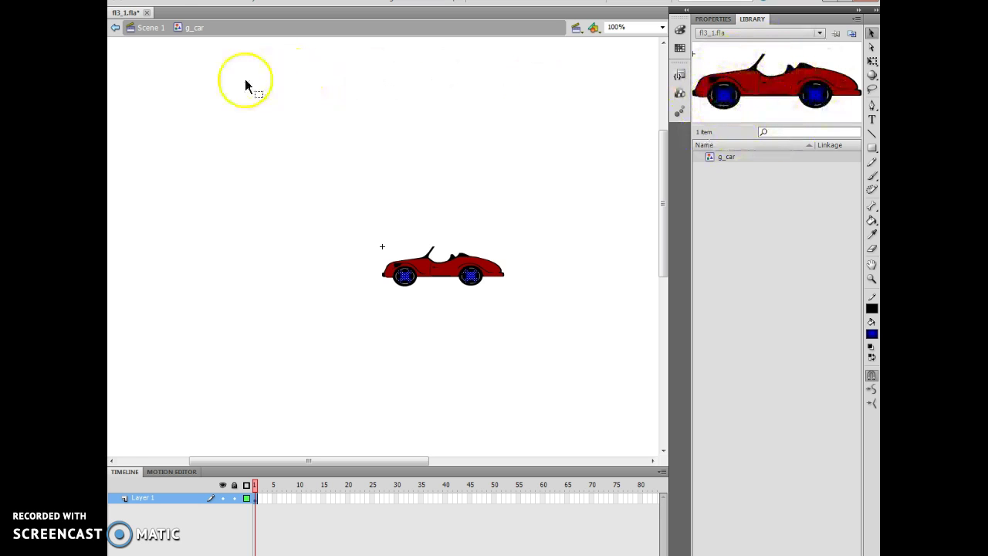
click(148, 29)
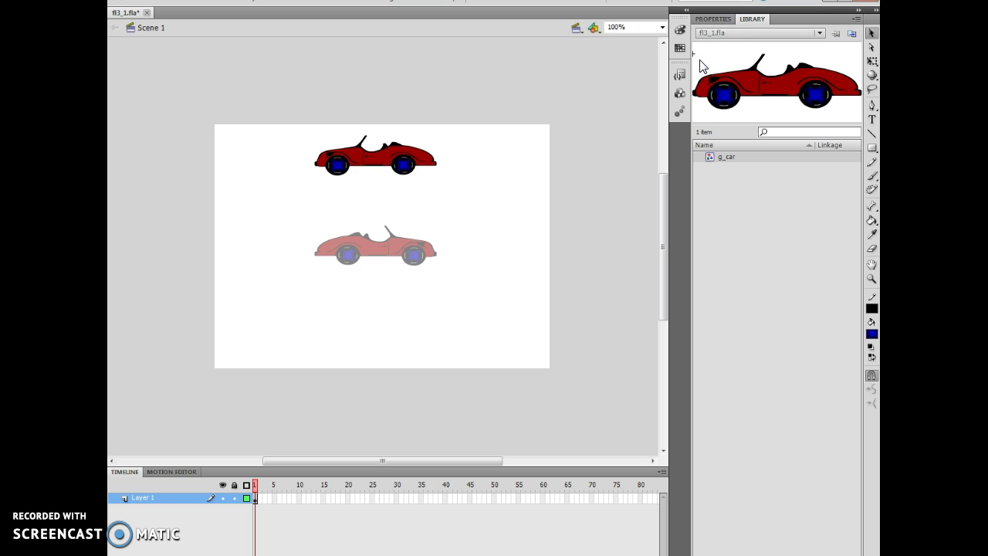
- Place another g_car instance below the top car and break it apart into shapes
drag(703, 66, 148, 100)
drag(277, 70, 253, 4)
drag(863, 29, 473, 293)
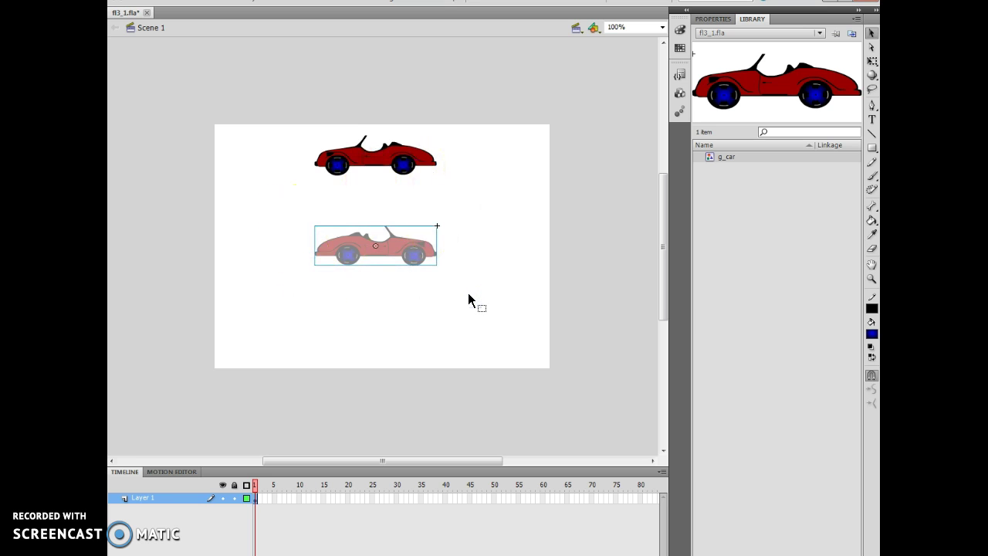
click(252, 2)
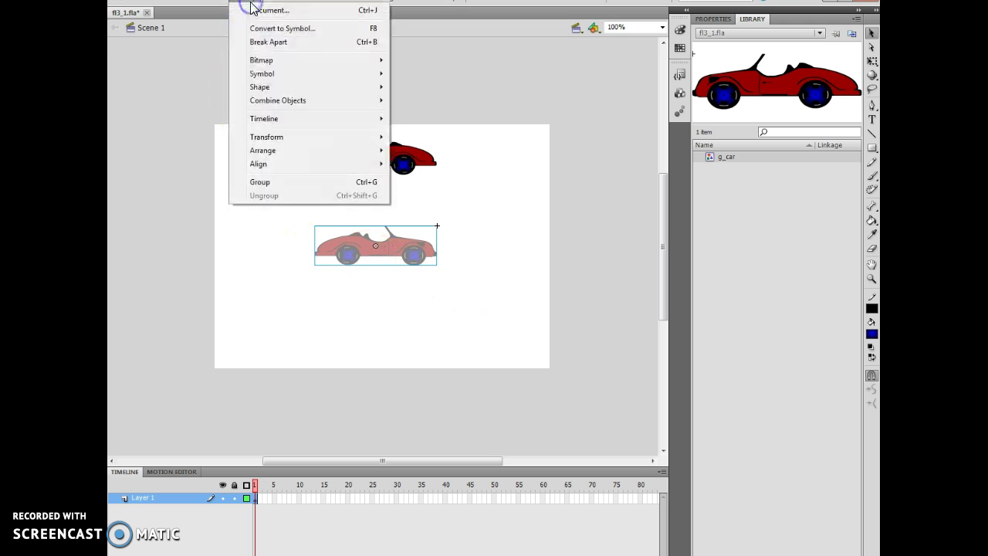
click(275, 42)
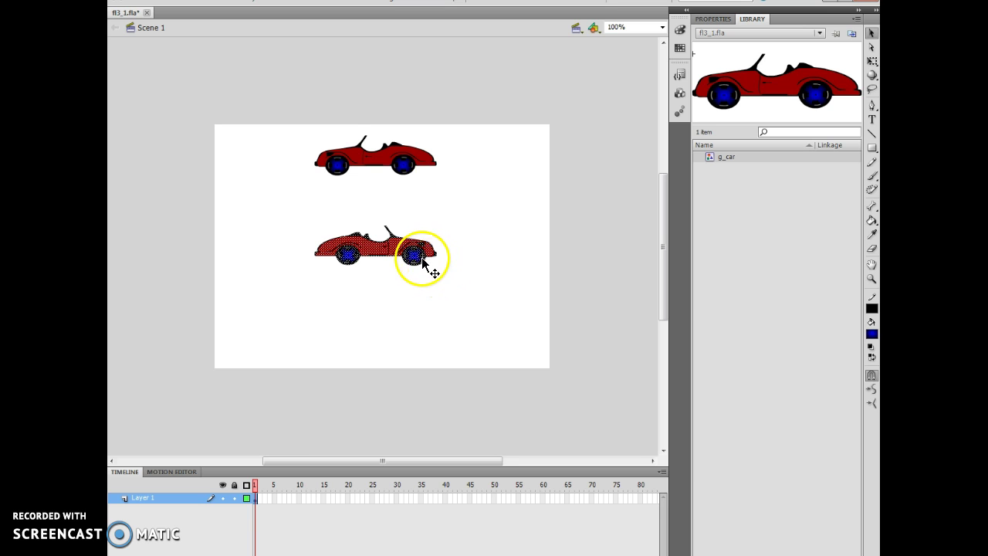
- Select both hubcaps of the broken-apart car and fill them white
click(498, 277)
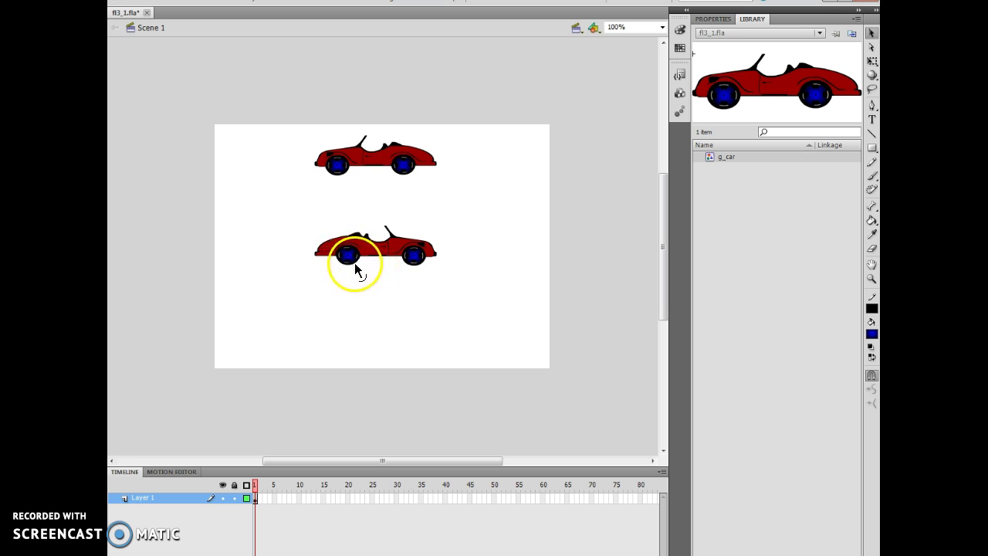
click(356, 261)
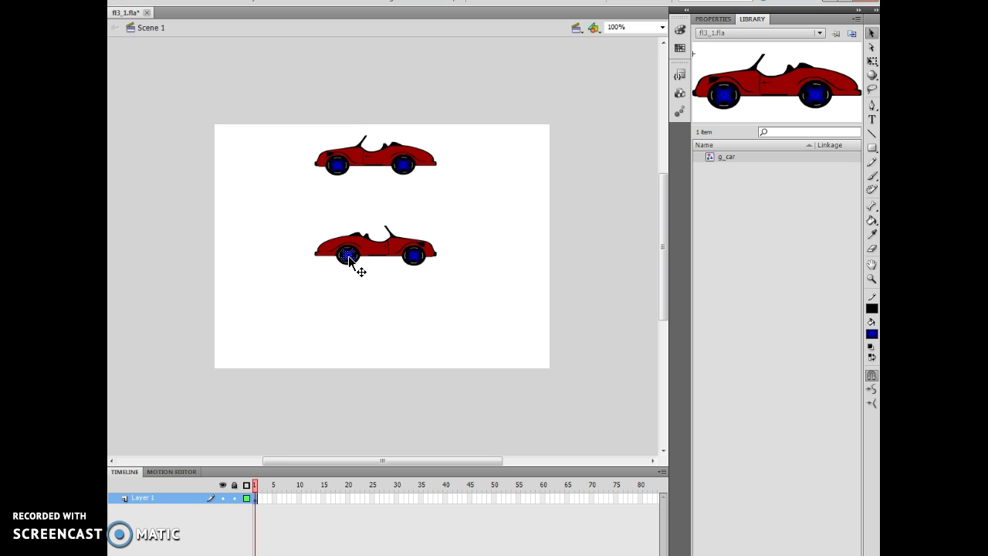
shift+click(421, 257)
click(712, 19)
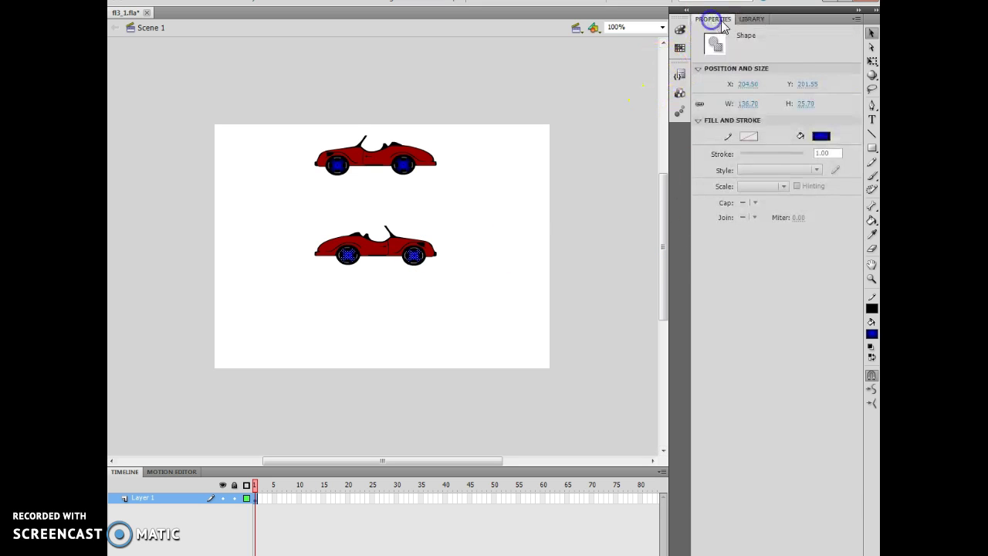
click(822, 136)
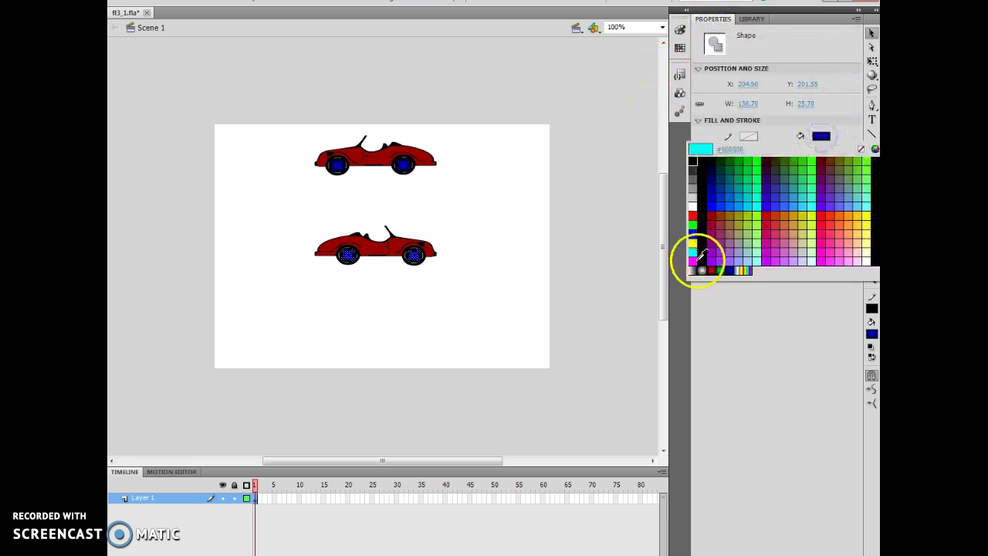
click(695, 203)
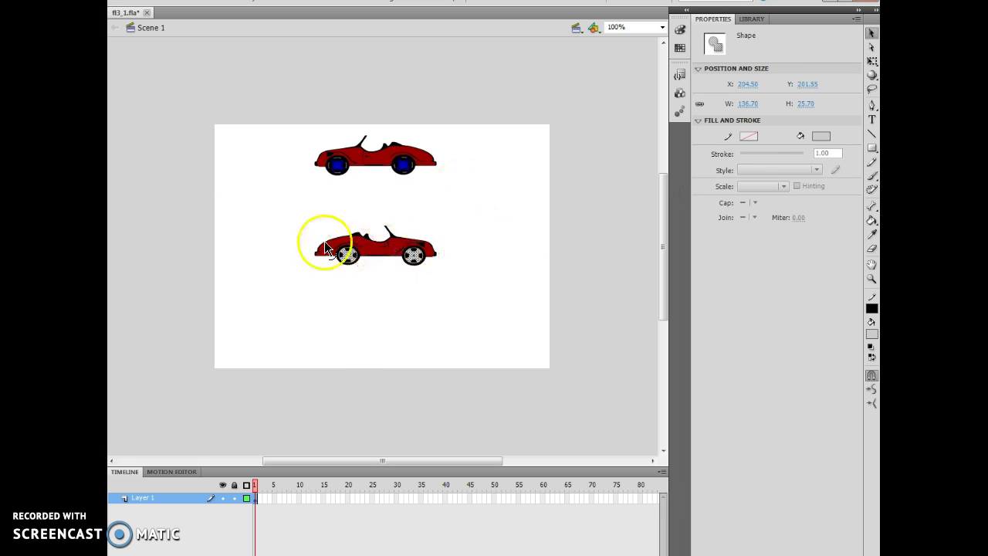
click(427, 249)
click(751, 18)
- Open g_car for editing and select the car's red body fill
double_click(709, 157)
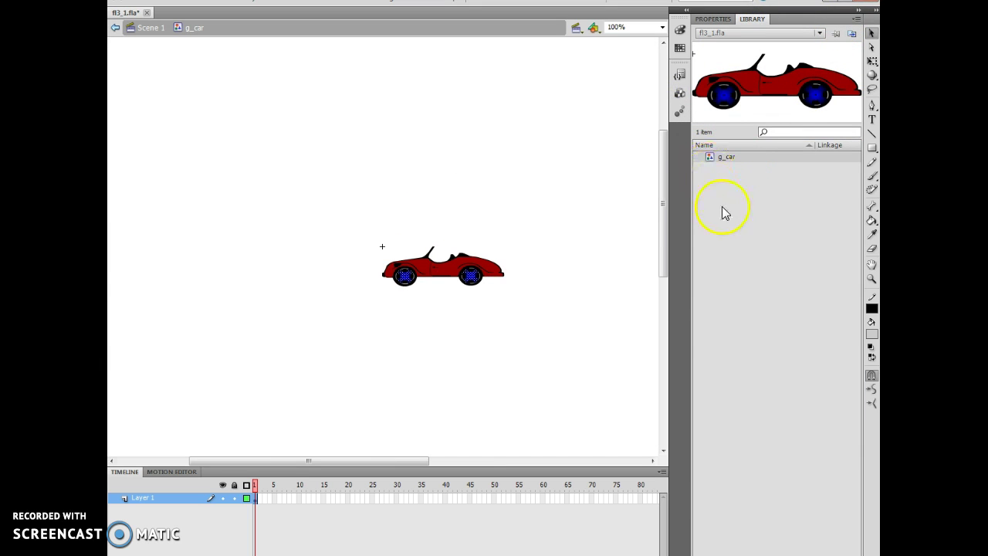
drag(731, 83, 442, 337)
drag(440, 270, 423, 272)
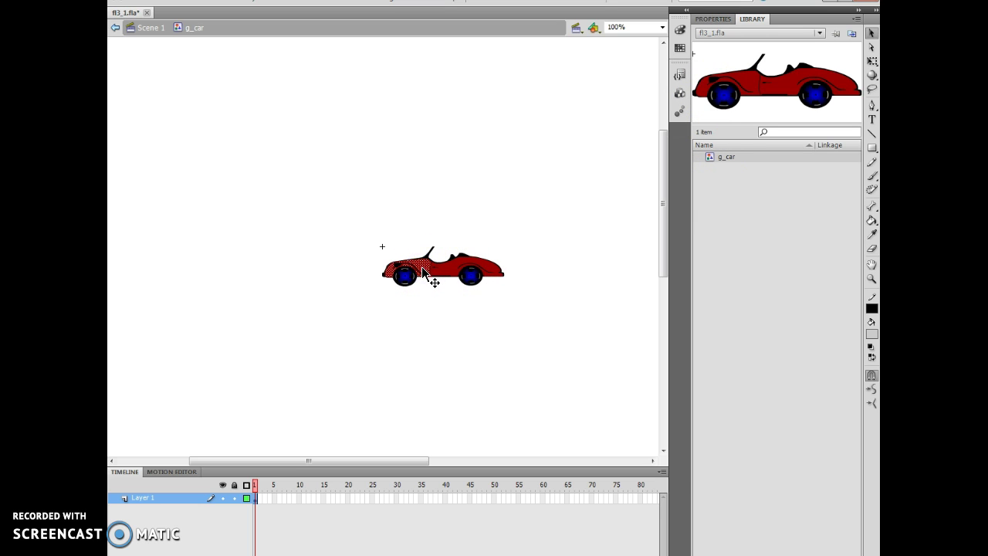
click(453, 268)
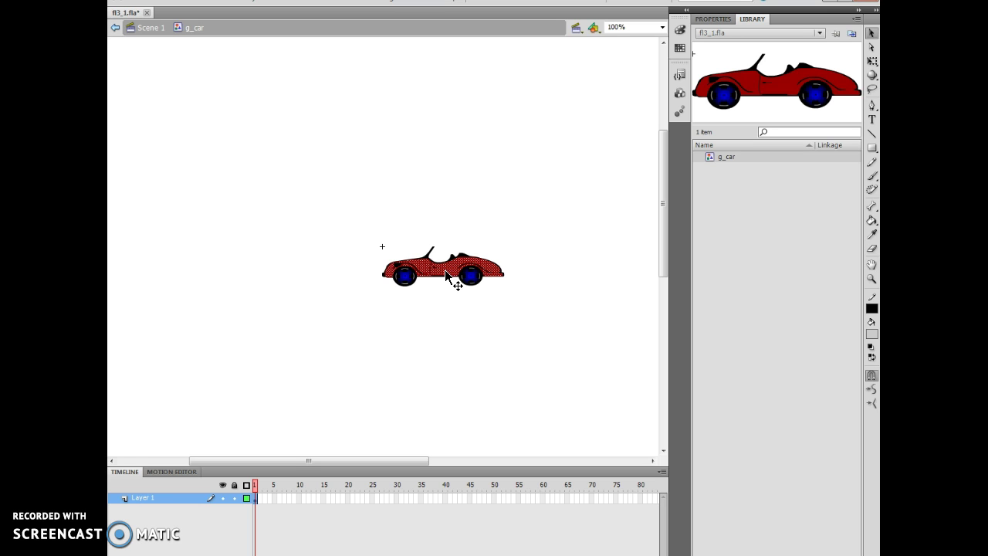
click(470, 263)
click(750, 155)
drag(767, 155, 715, 28)
- Fill the car body with the red radial gradient and return to Scene 1
click(715, 23)
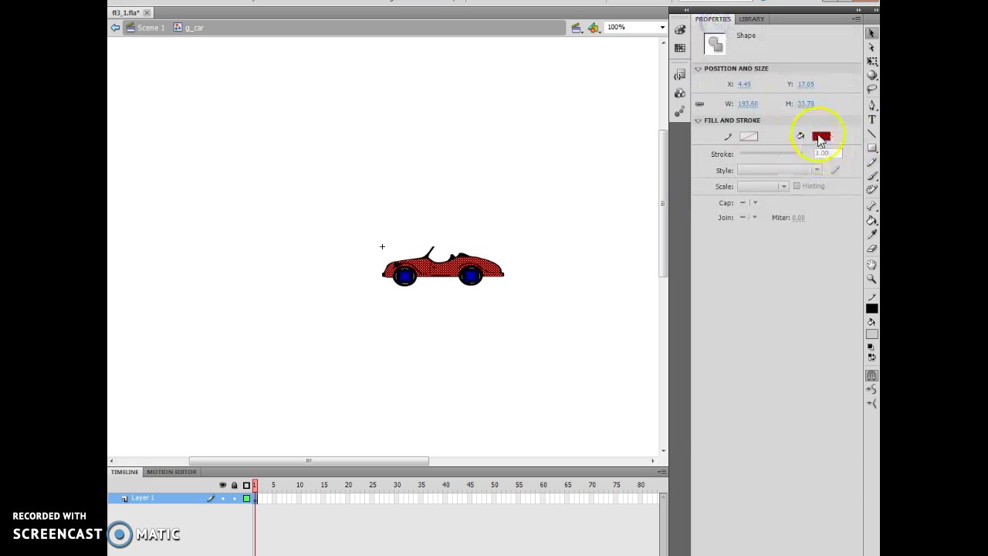
click(821, 135)
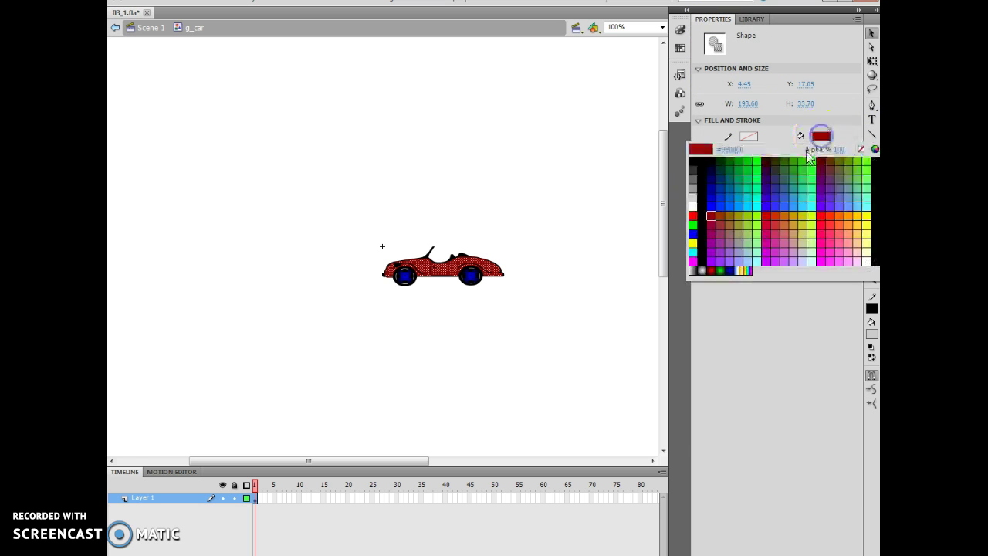
click(715, 269)
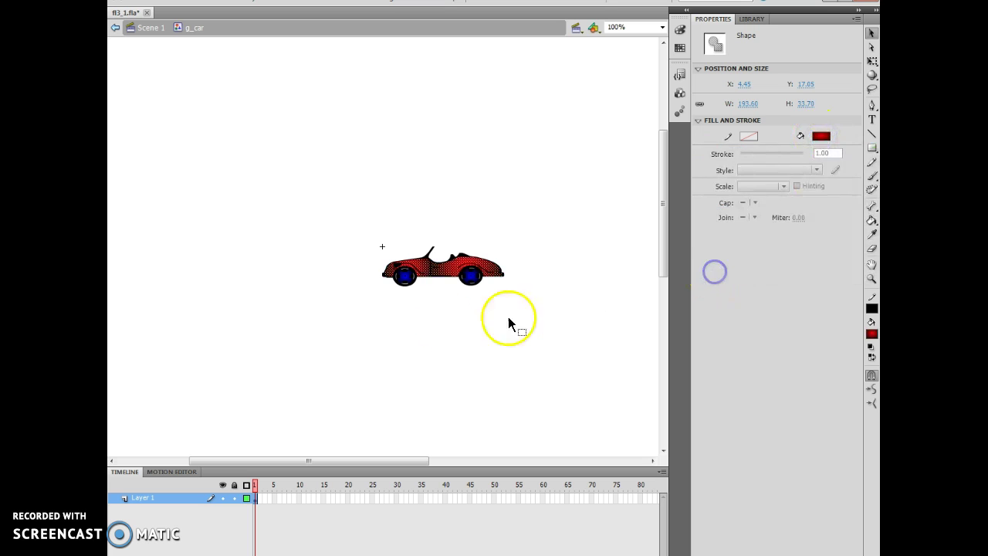
click(464, 270)
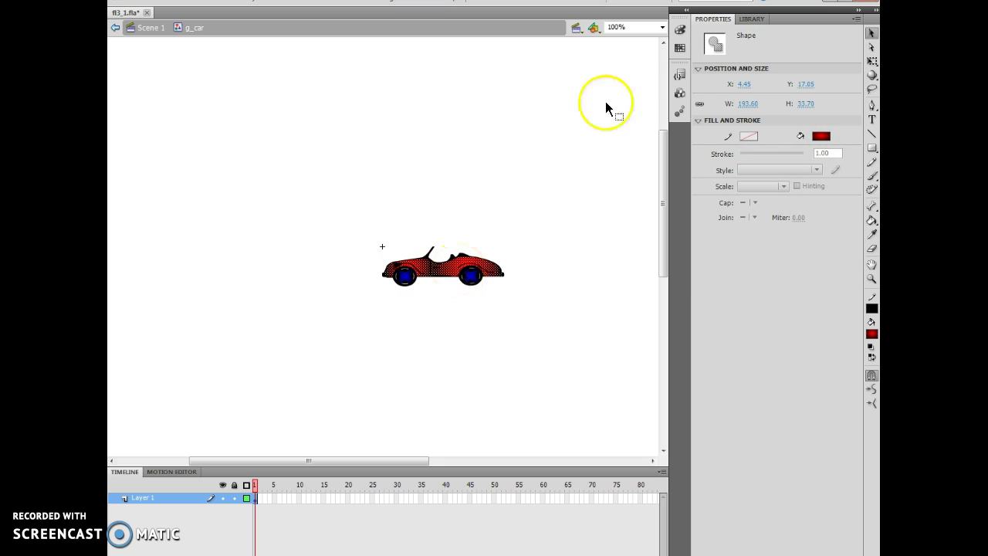
click(146, 28)
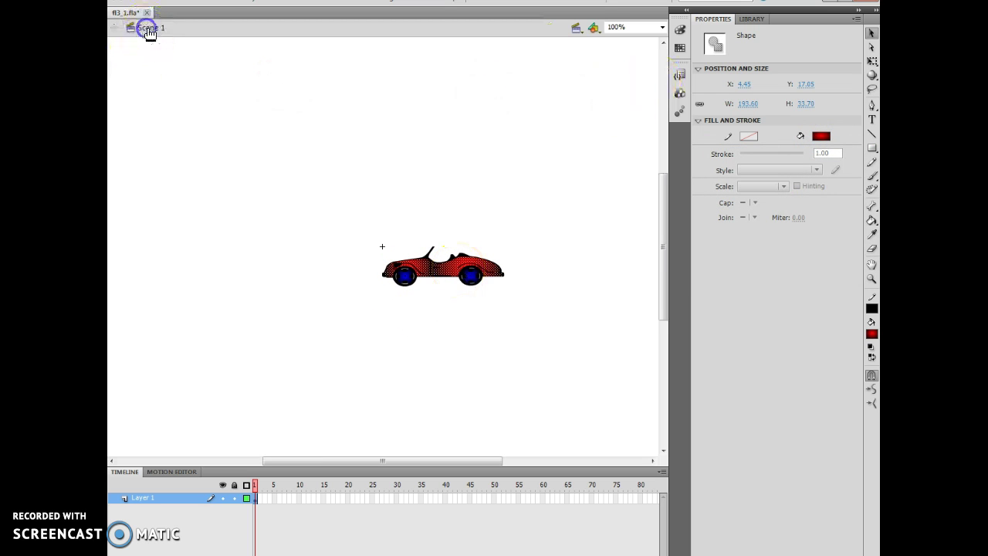
- Select the upper car instance and go back to the main Scene 1 stage
click(307, 257)
click(403, 243)
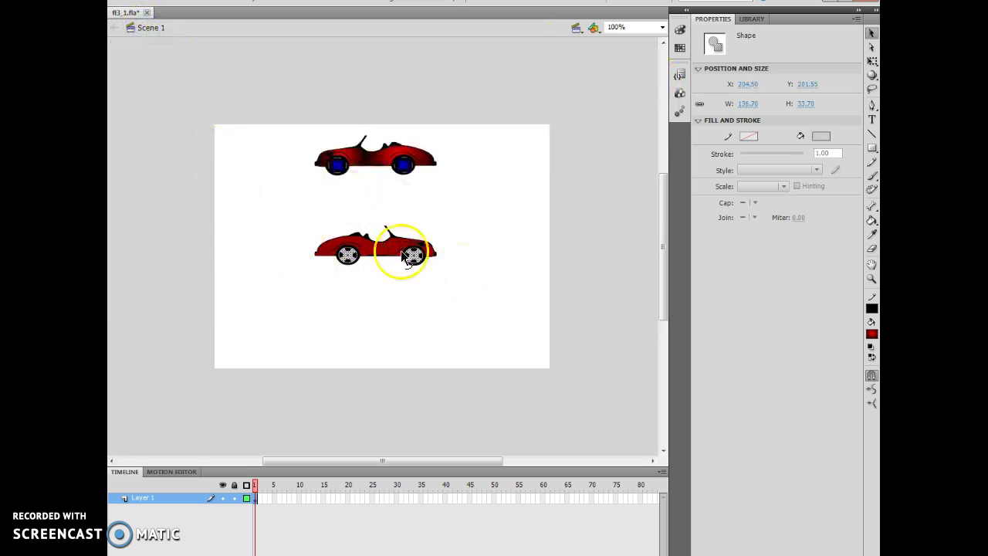
click(409, 158)
click(355, 139)
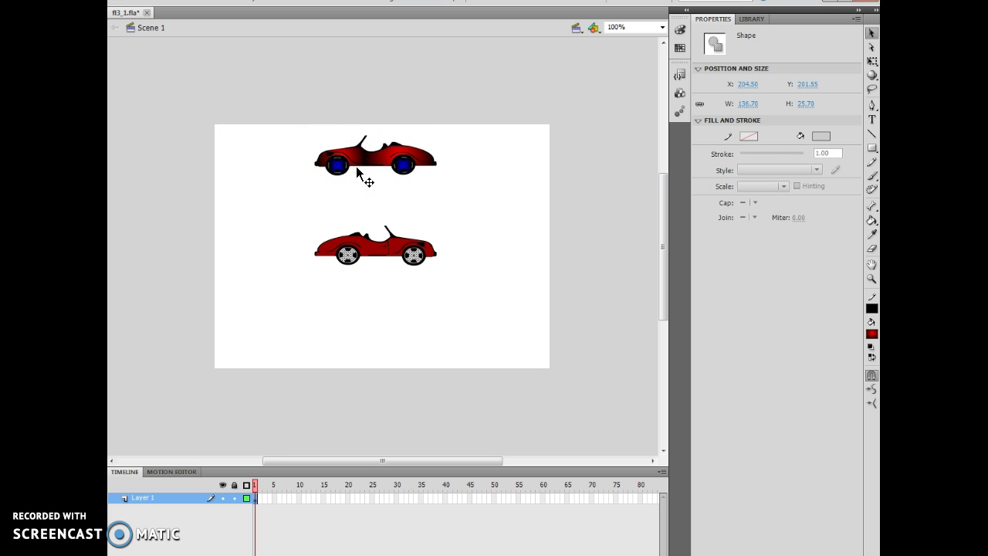
click(216, 29)
click(144, 27)
- Save the document as coolCar.fla in the Animation folder on the staff home drive
click(138, 2)
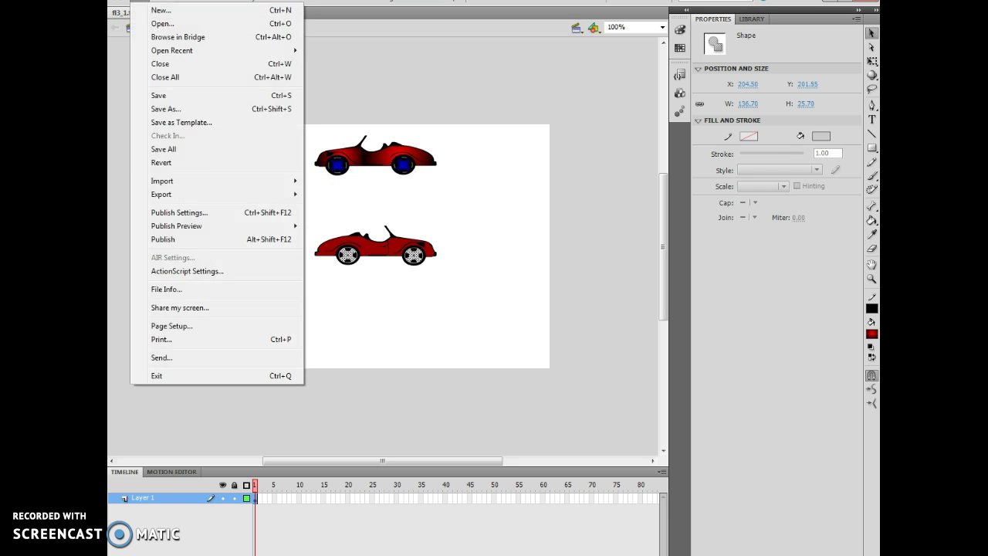
click(172, 104)
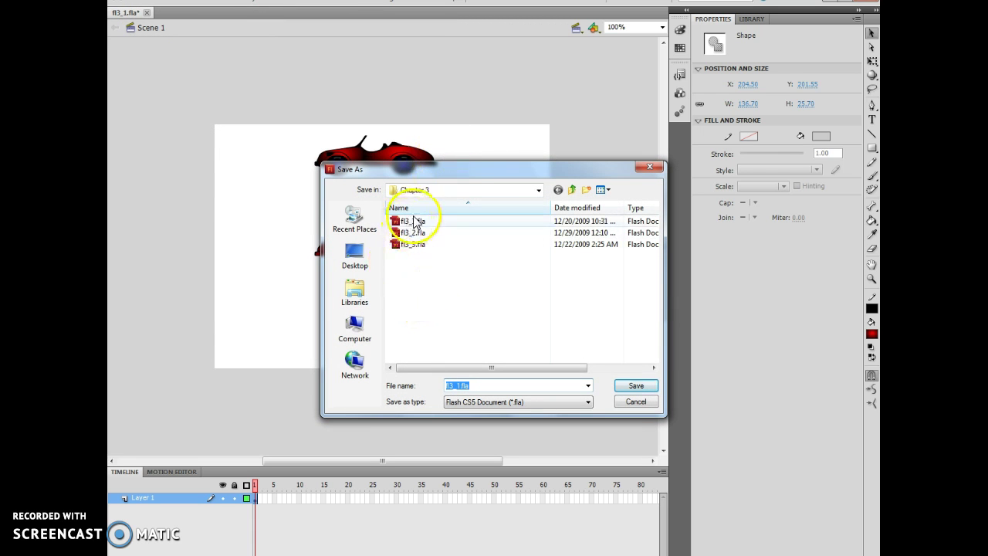
click(534, 190)
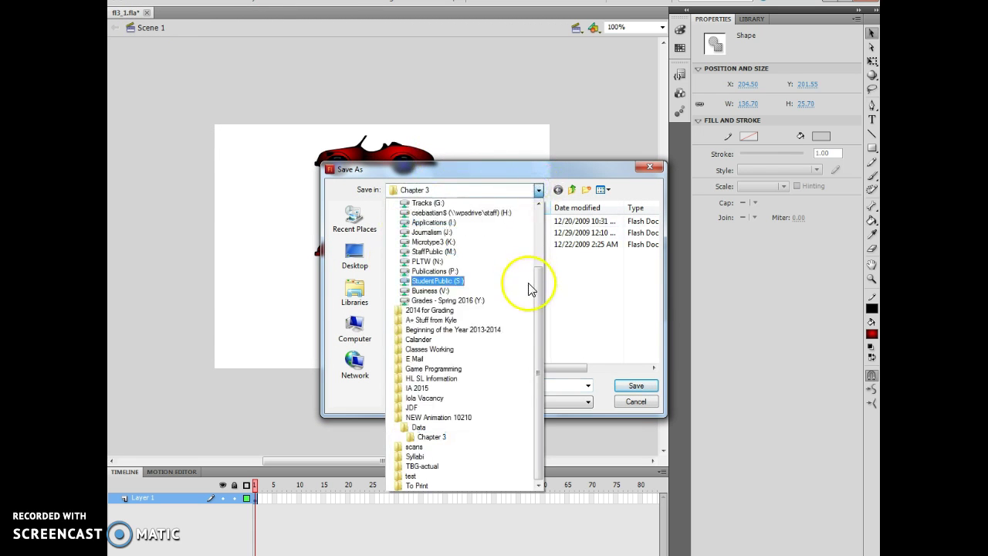
click(448, 212)
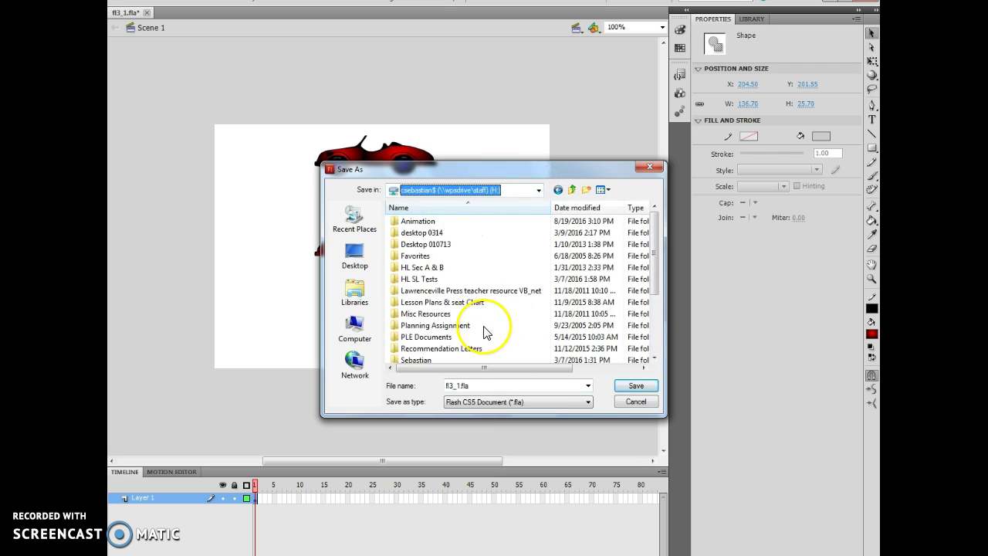
double_click(416, 222)
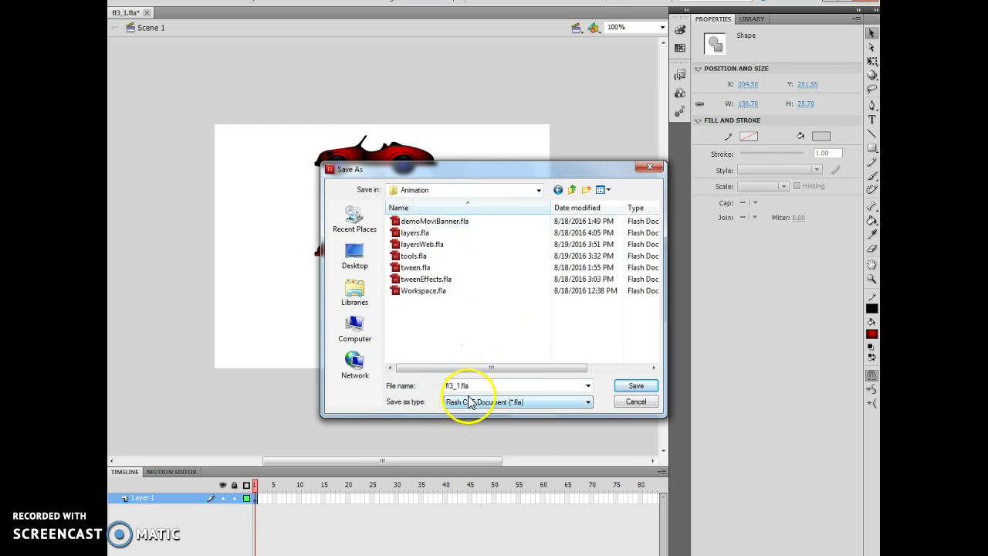
drag(468, 385, 393, 377)
text(coolCar)
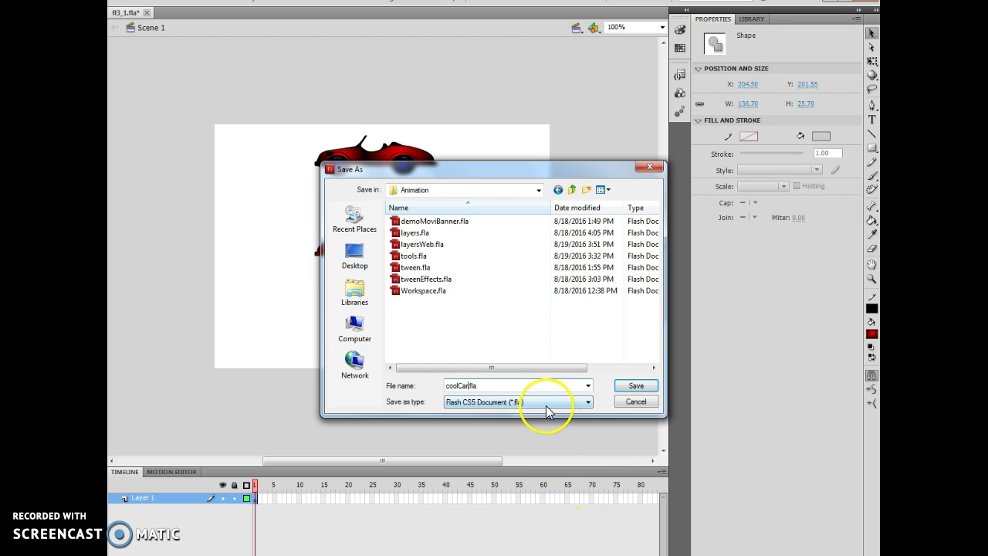
click(635, 388)
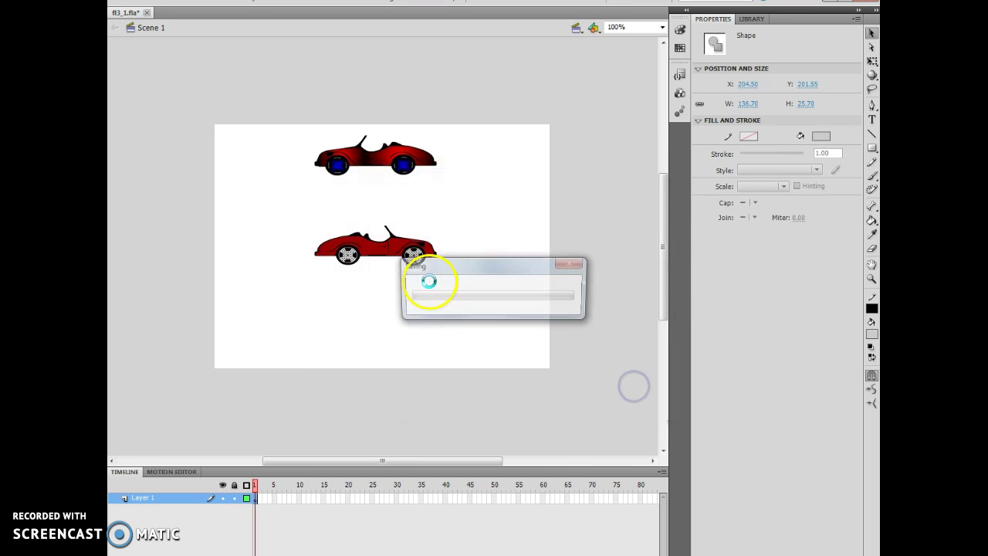